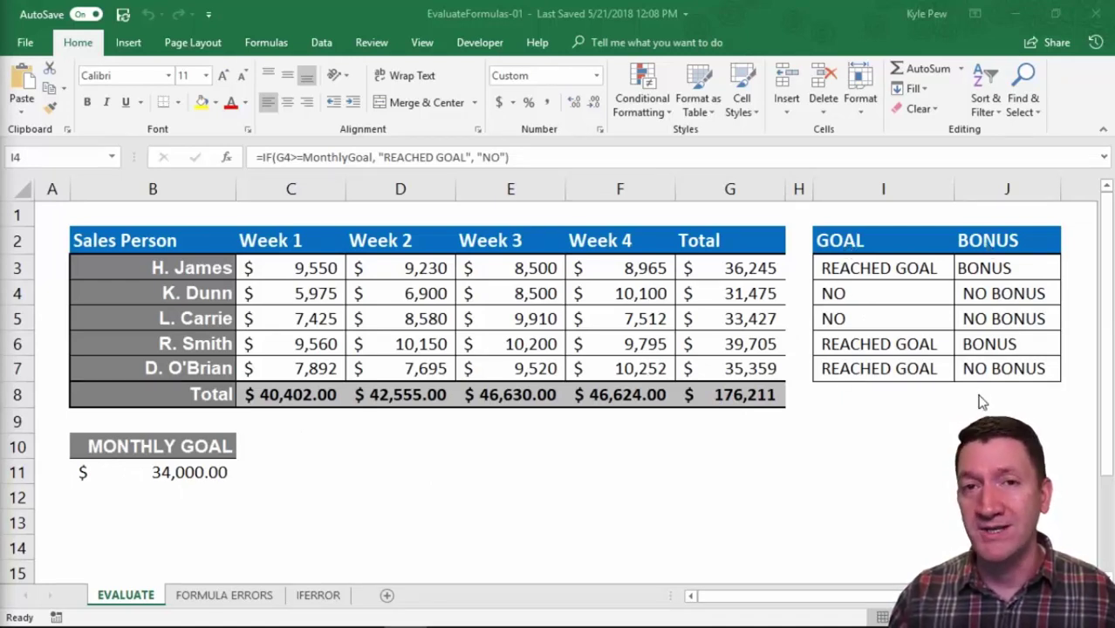
# - Examine the IF formula in cell I3 that compares the total in G3 with the monthly goal
pyautogui.click(829, 269)
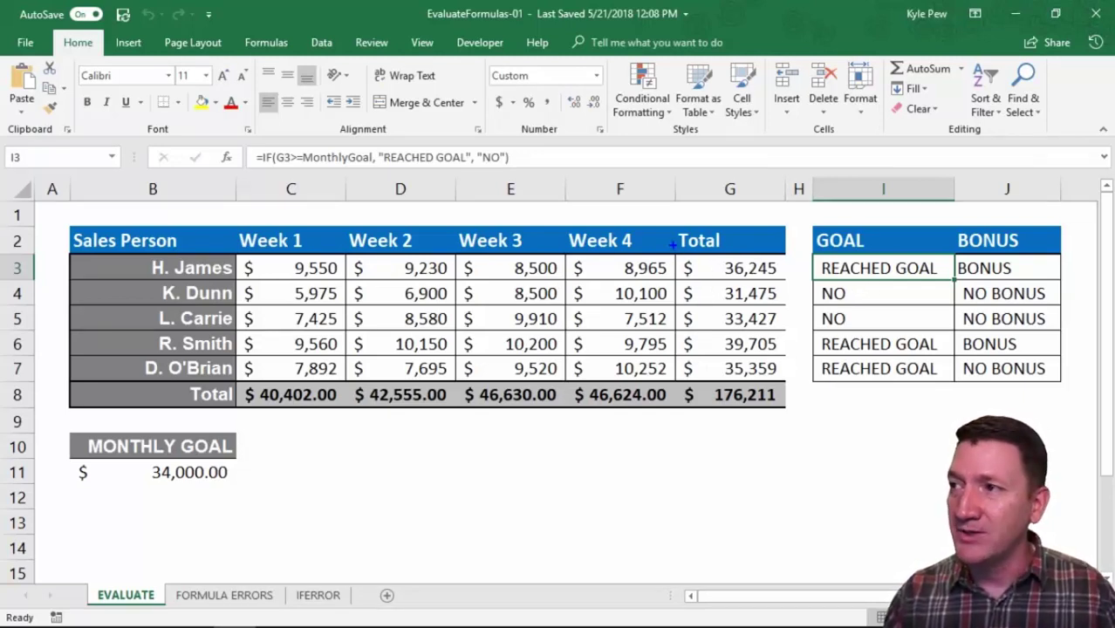
pyautogui.moveTo(673, 245); pyautogui.dragTo(788, 385)
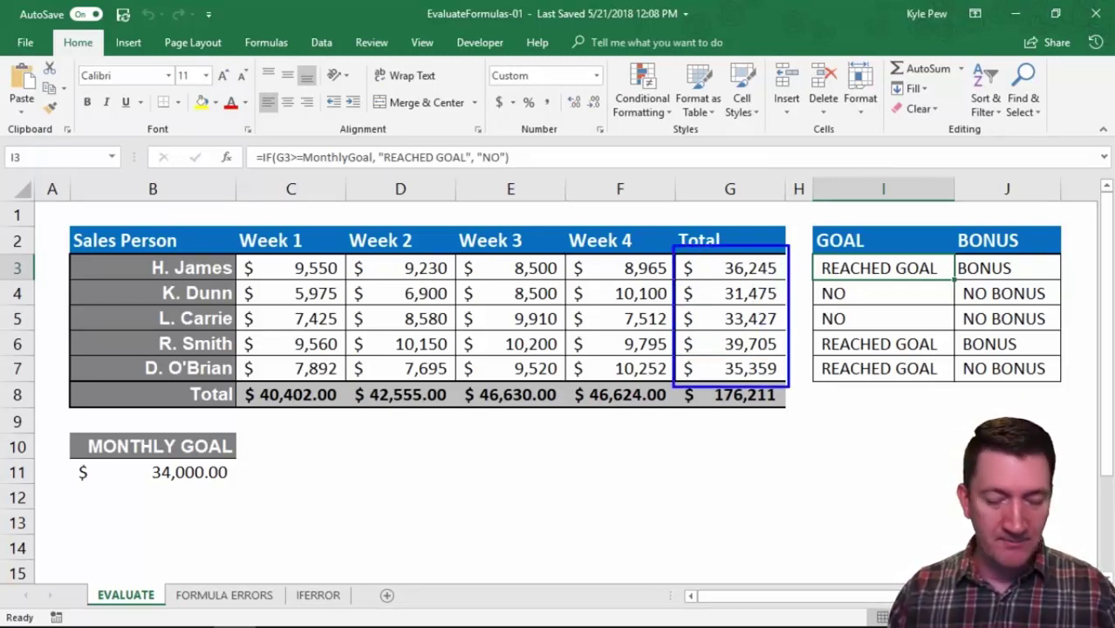
pyautogui.moveTo(63, 450); pyautogui.dragTo(255, 495)
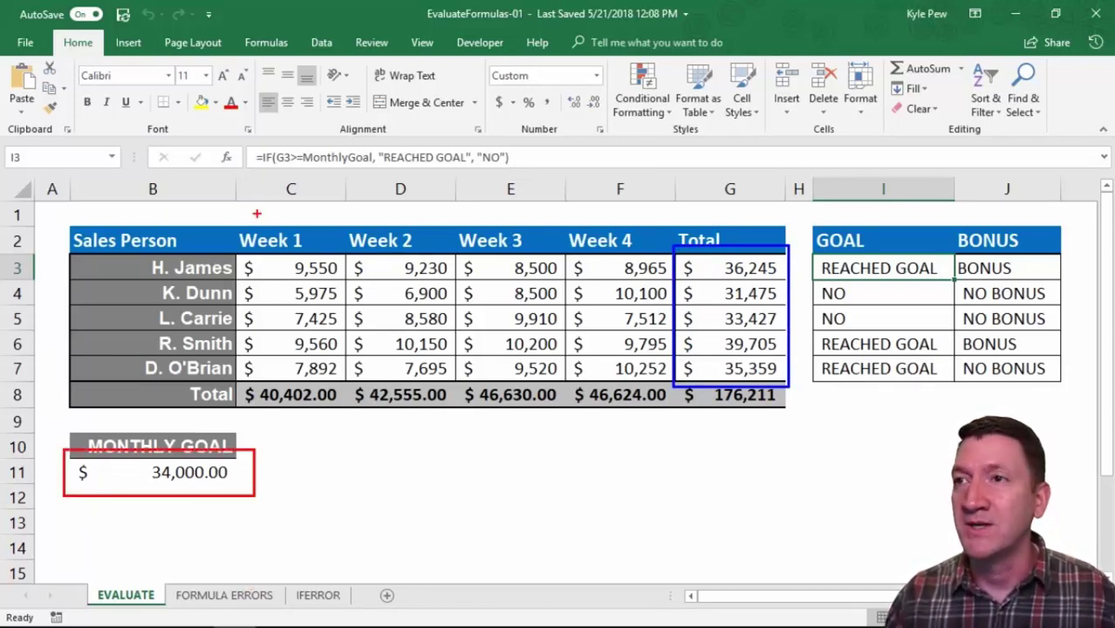
pyautogui.moveTo(245, 139)
pyautogui.mouseDown()
pyautogui.moveTo(383, 171)
pyautogui.moveTo(513, 171)
pyautogui.mouseUp()
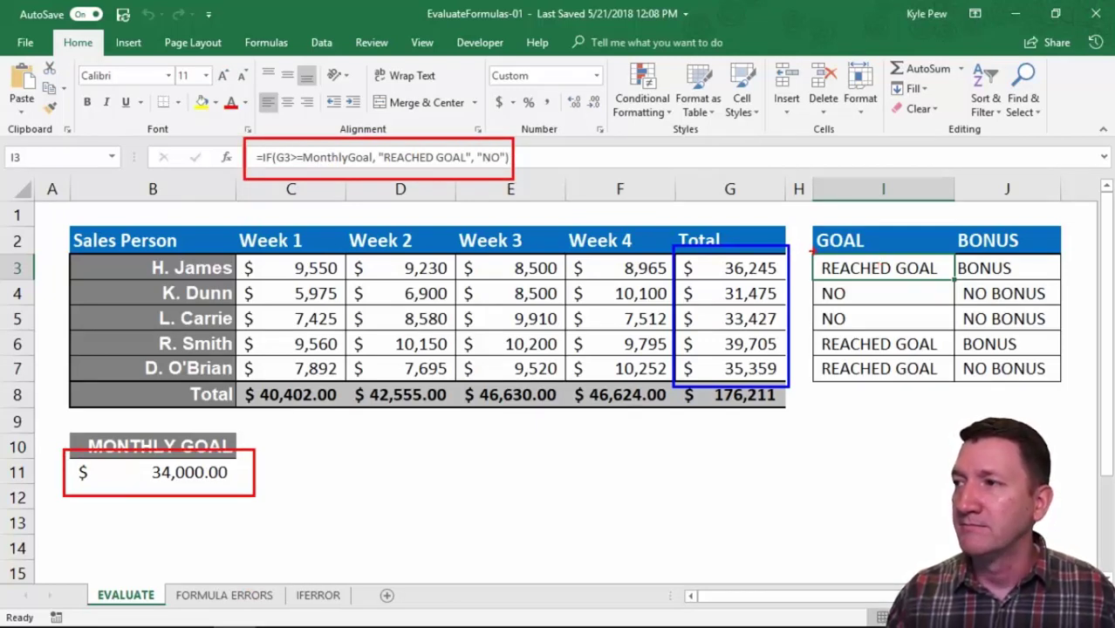
pyautogui.moveTo(773, 197); pyautogui.dragTo(809, 252)
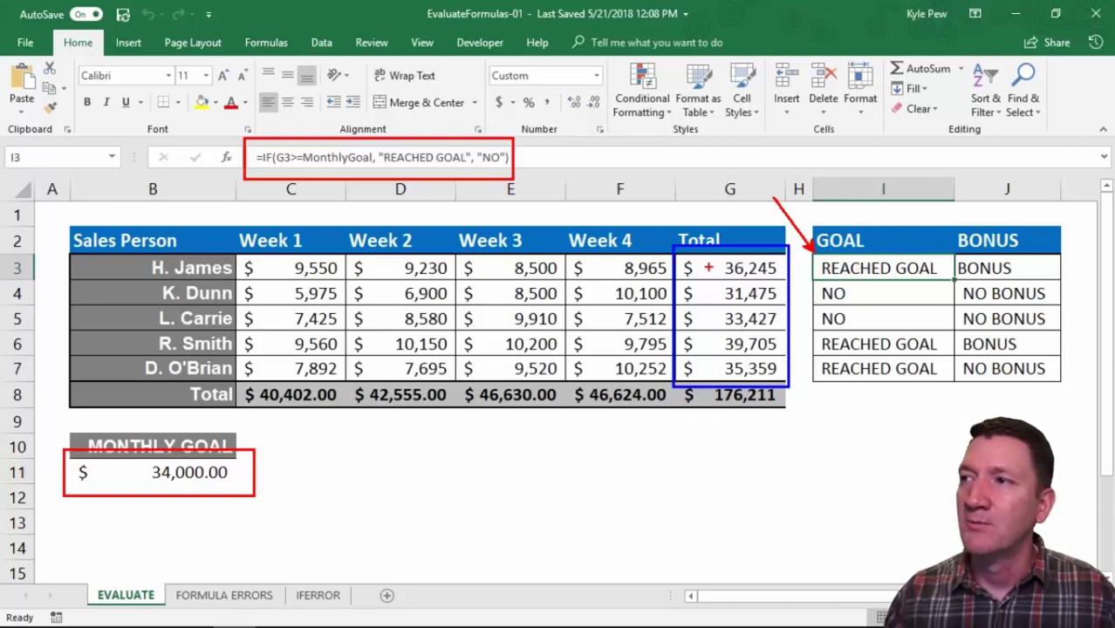
pyautogui.moveTo(766, 268)
pyautogui.mouseDown()
pyautogui.moveTo(780, 260)
pyautogui.moveTo(687, 264)
pyautogui.moveTo(779, 258)
pyautogui.mouseUp()
pyautogui.moveTo(301, 151)
pyautogui.mouseDown()
pyautogui.moveTo(275, 150)
pyautogui.moveTo(301, 166)
pyautogui.mouseUp()
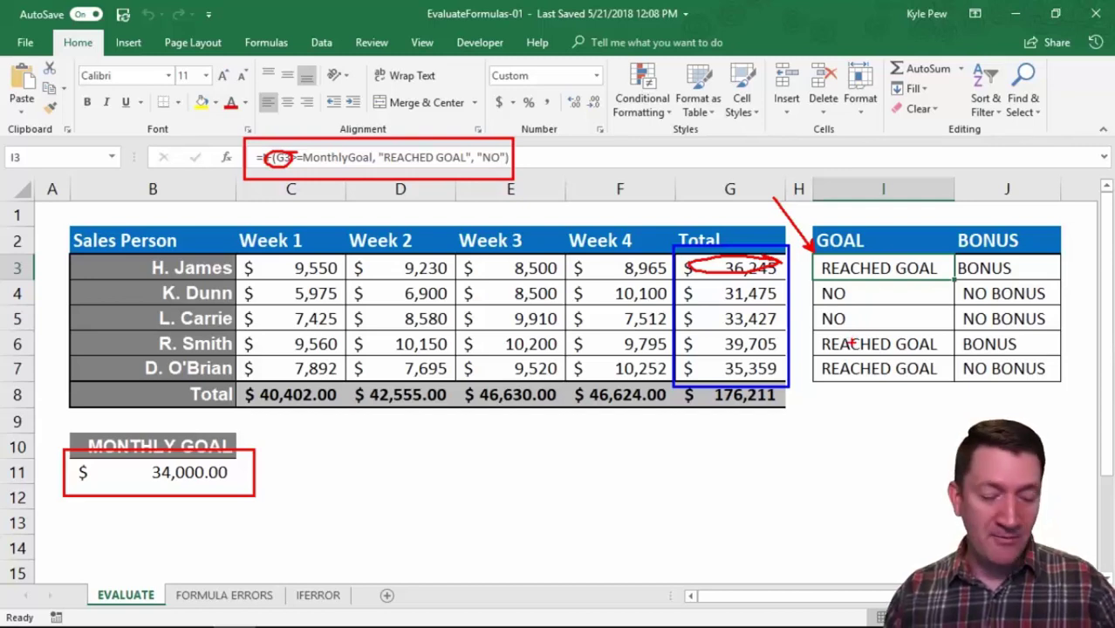
pyautogui.press('Escape')
# - Examine the IF and AND formula in bonus cell J3, including its goal condition and weekly 8000 conditions
pyautogui.click(977, 265)
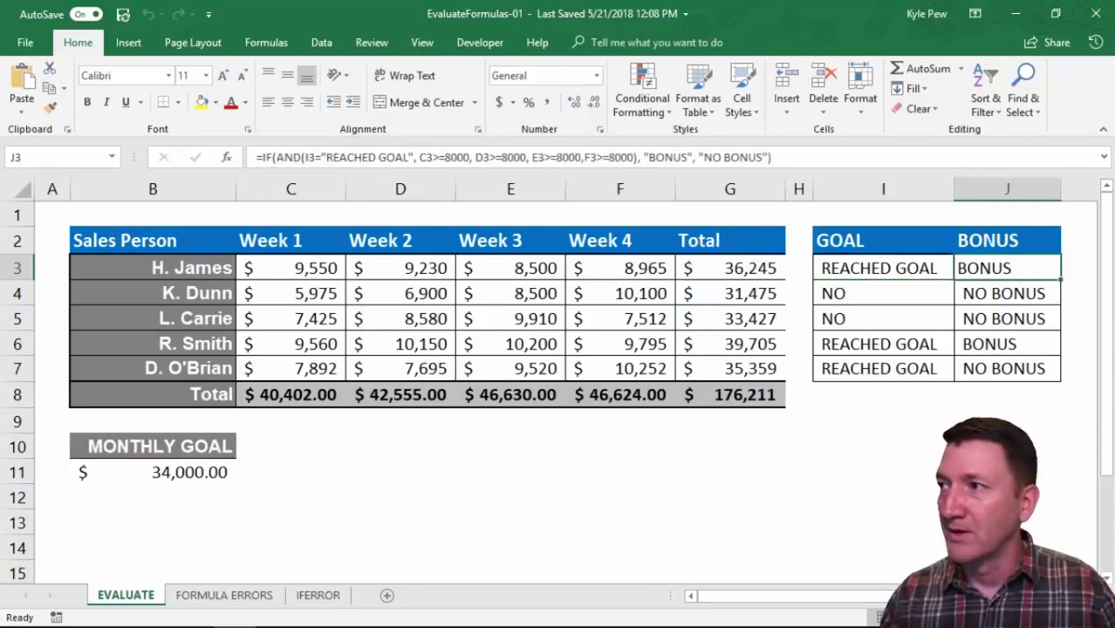
pyautogui.moveTo(245, 135)
pyautogui.mouseDown()
pyautogui.moveTo(614, 190)
pyautogui.moveTo(792, 187)
pyautogui.mouseUp()
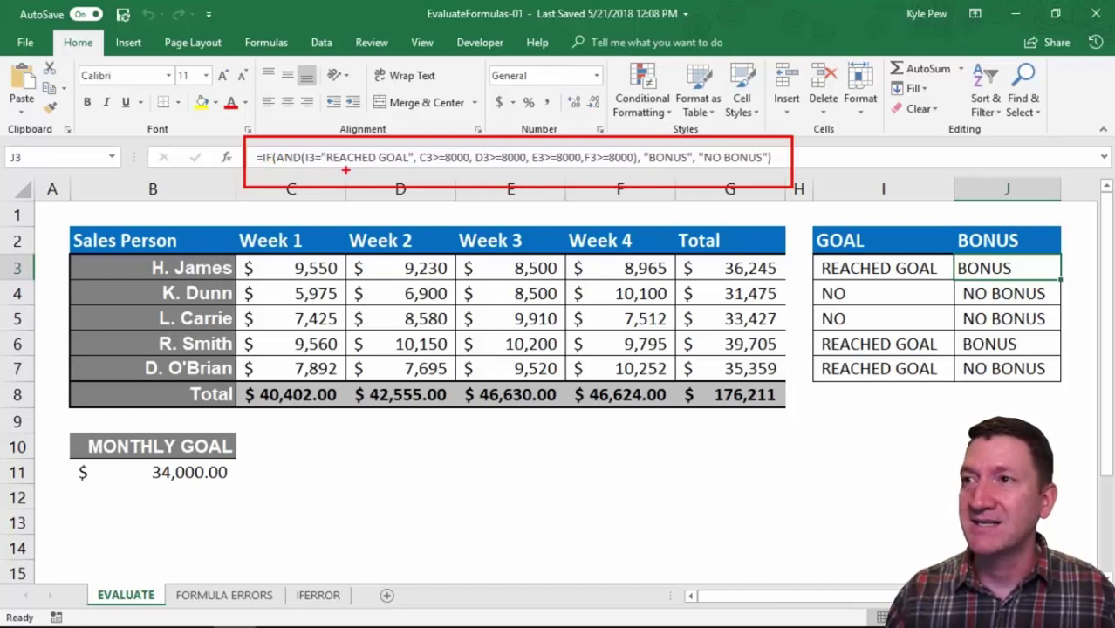
pyautogui.moveTo(352, 165); pyautogui.dragTo(359, 206)
pyautogui.moveTo(452, 166); pyautogui.dragTo(469, 201)
pyautogui.moveTo(515, 168)
pyautogui.mouseDown()
pyautogui.moveTo(529, 197)
pyautogui.moveTo(569, 185)
pyautogui.moveTo(622, 202)
pyautogui.mouseUp()
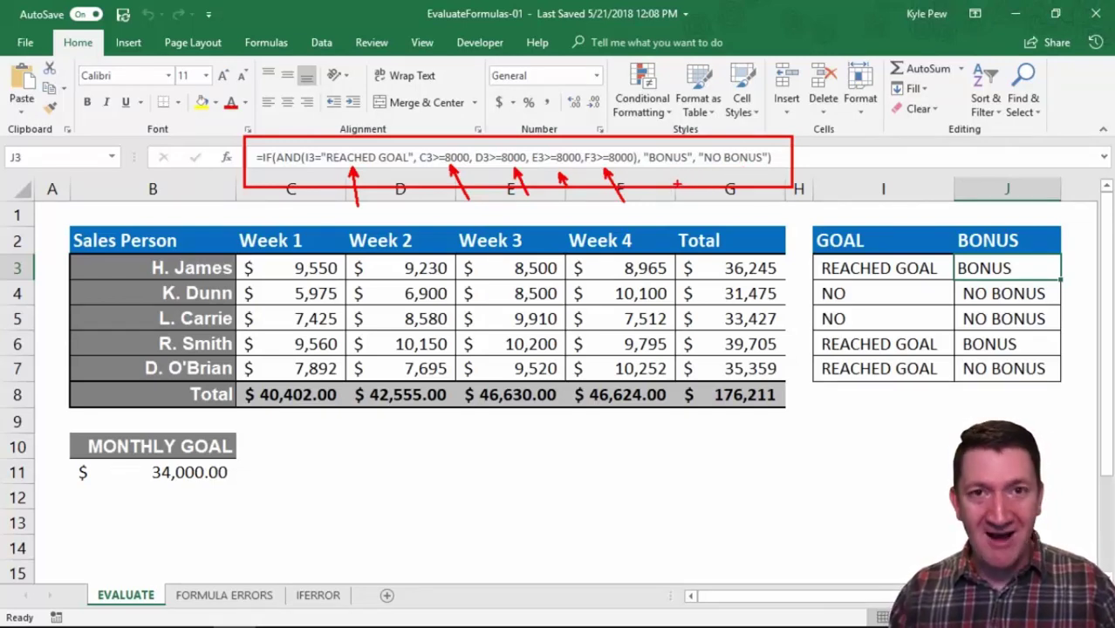
pyautogui.press('Escape')
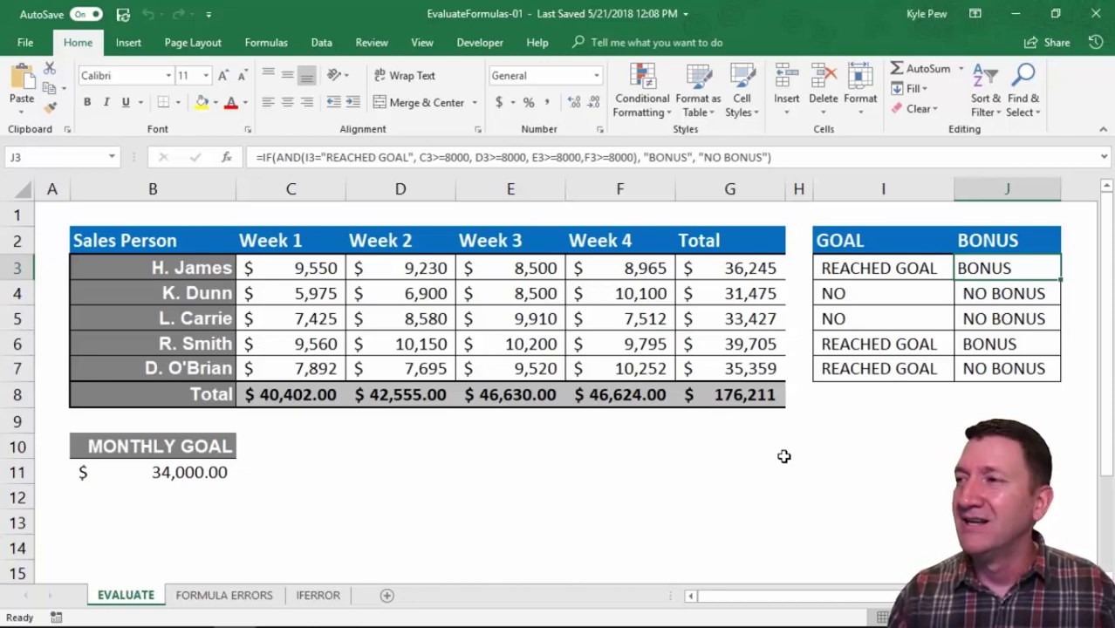
# - Start Evaluate Formula on goal cell I3 and inspect the first underlined reference, keeping row 3 of the sales table uncovered
pyautogui.click(836, 276)
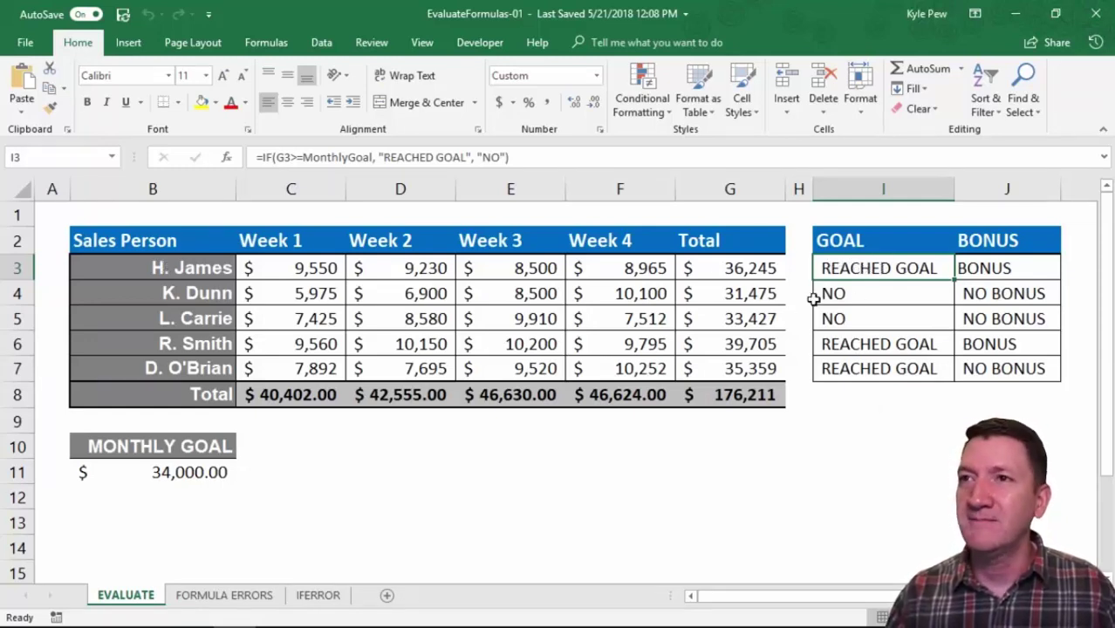
pyautogui.click(269, 44)
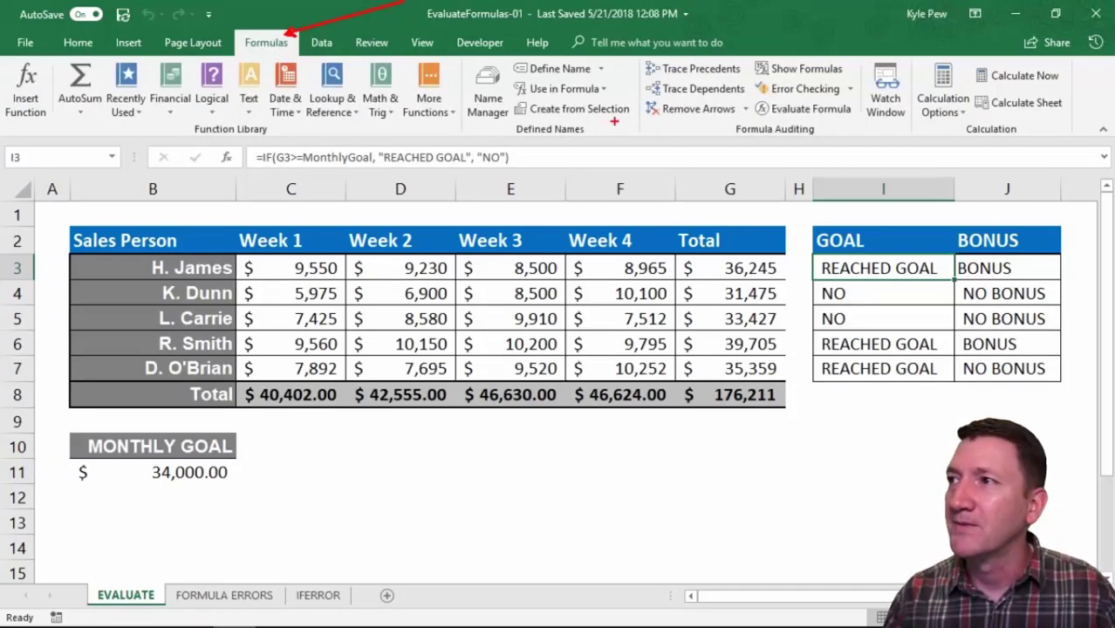
pyautogui.moveTo(634, 54)
pyautogui.mouseDown()
pyautogui.moveTo(771, 112)
pyautogui.moveTo(912, 144)
pyautogui.mouseUp()
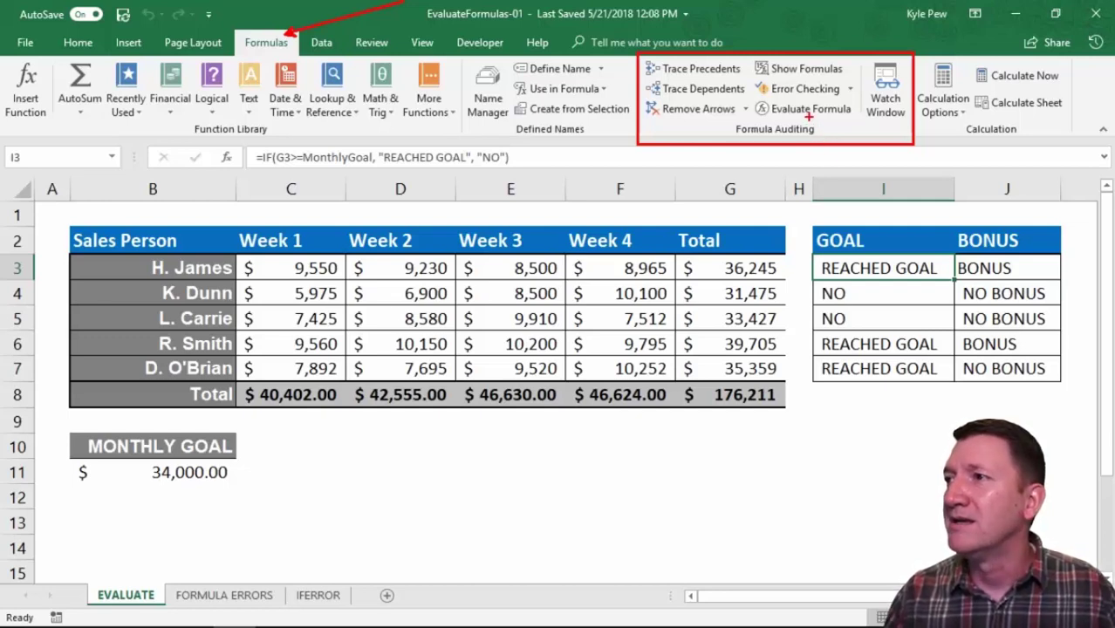
pyautogui.moveTo(810, 121); pyautogui.dragTo(842, 186)
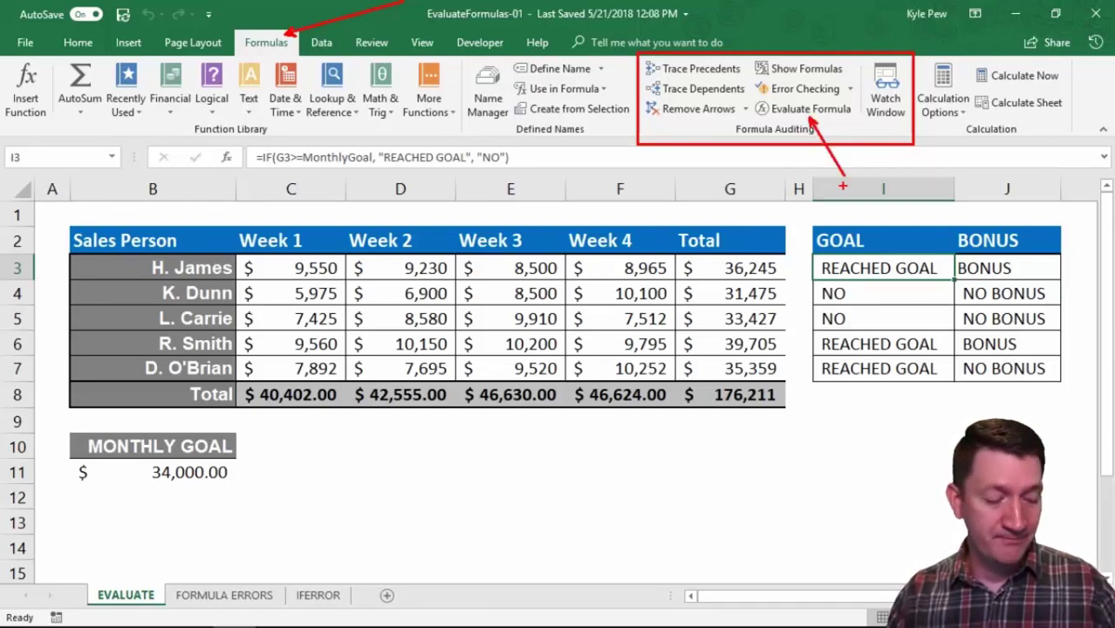
pyautogui.press('Escape')
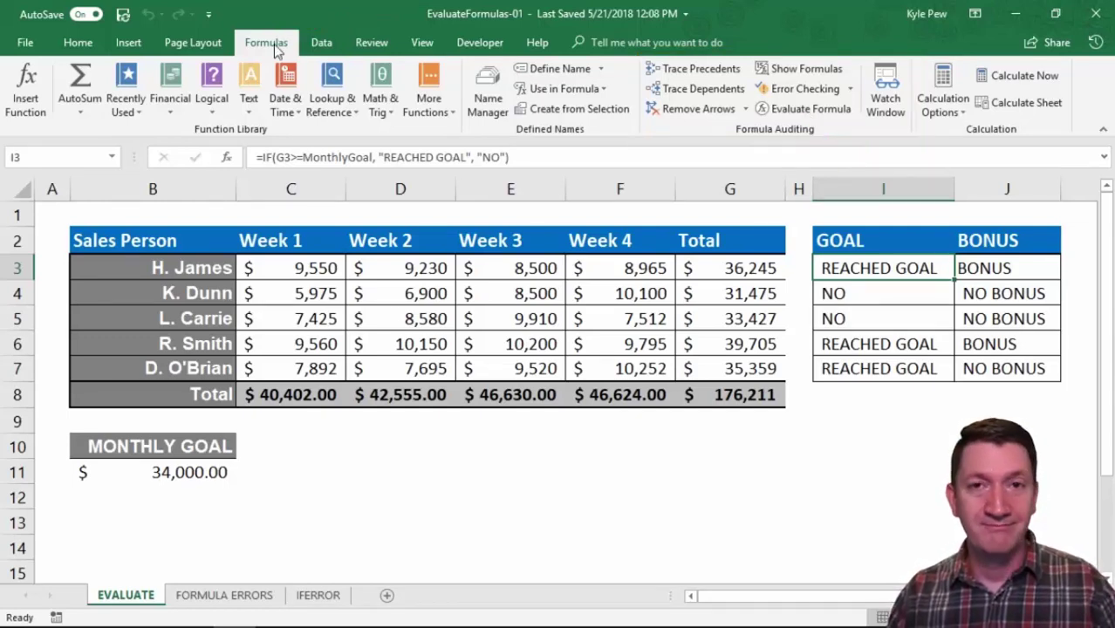
pyautogui.click(768, 110)
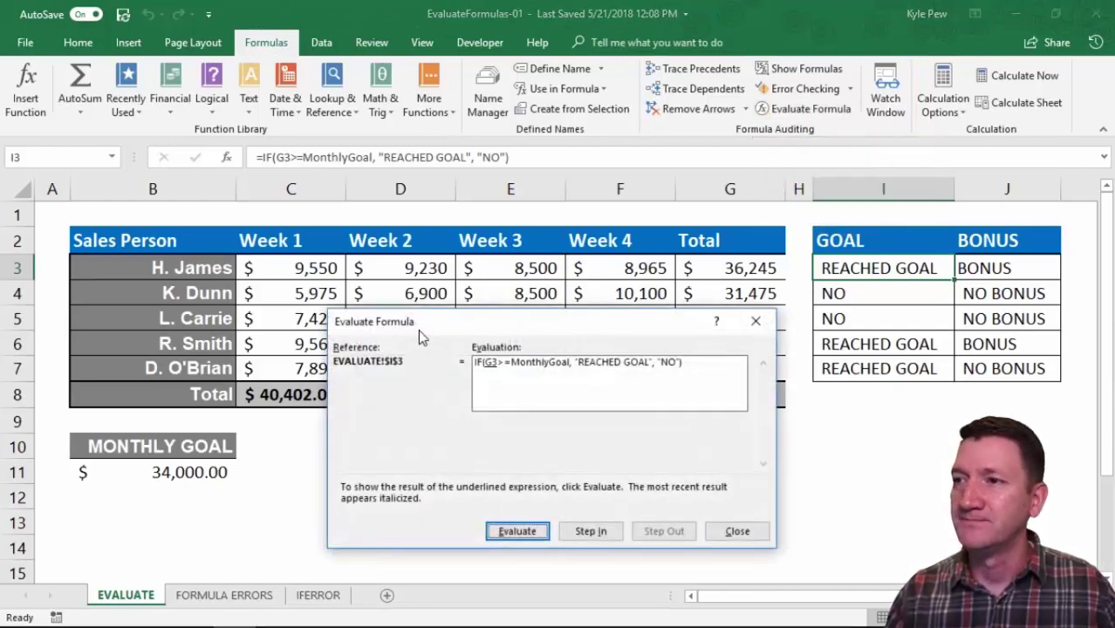
pyautogui.moveTo(418, 329); pyautogui.dragTo(336, 299)
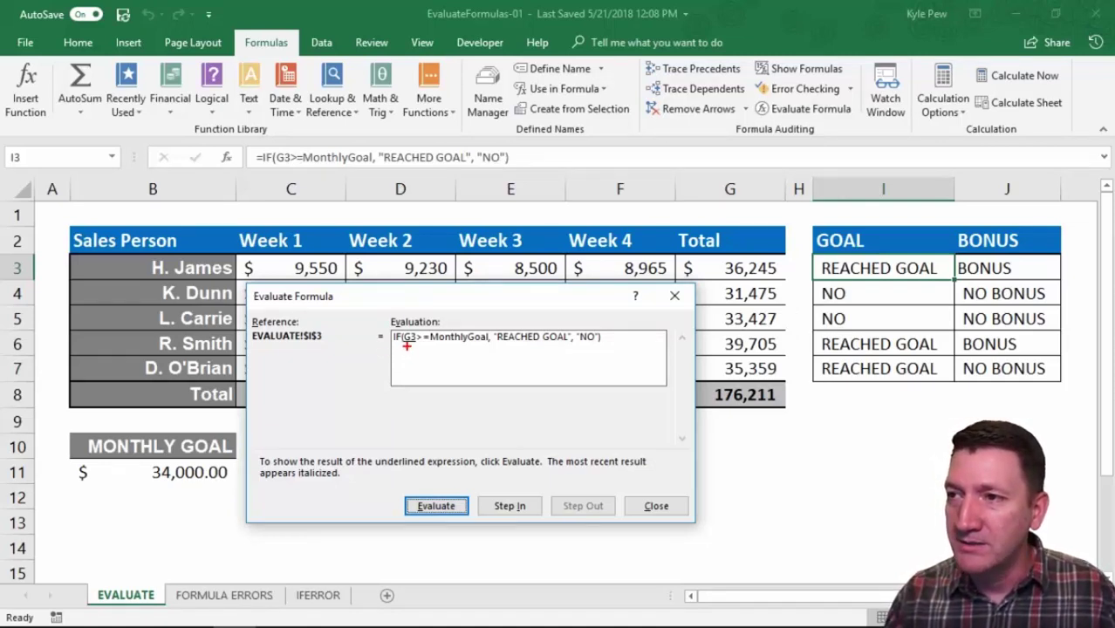
pyautogui.moveTo(407, 347); pyautogui.dragTo(397, 427)
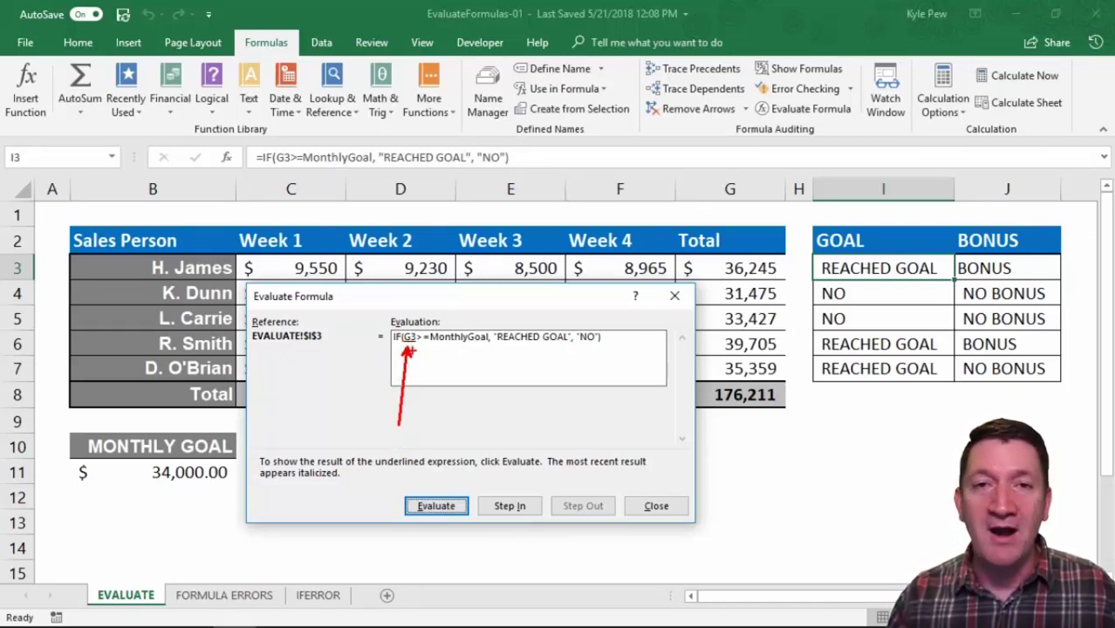
pyautogui.moveTo(429, 493); pyautogui.dragTo(428, 427)
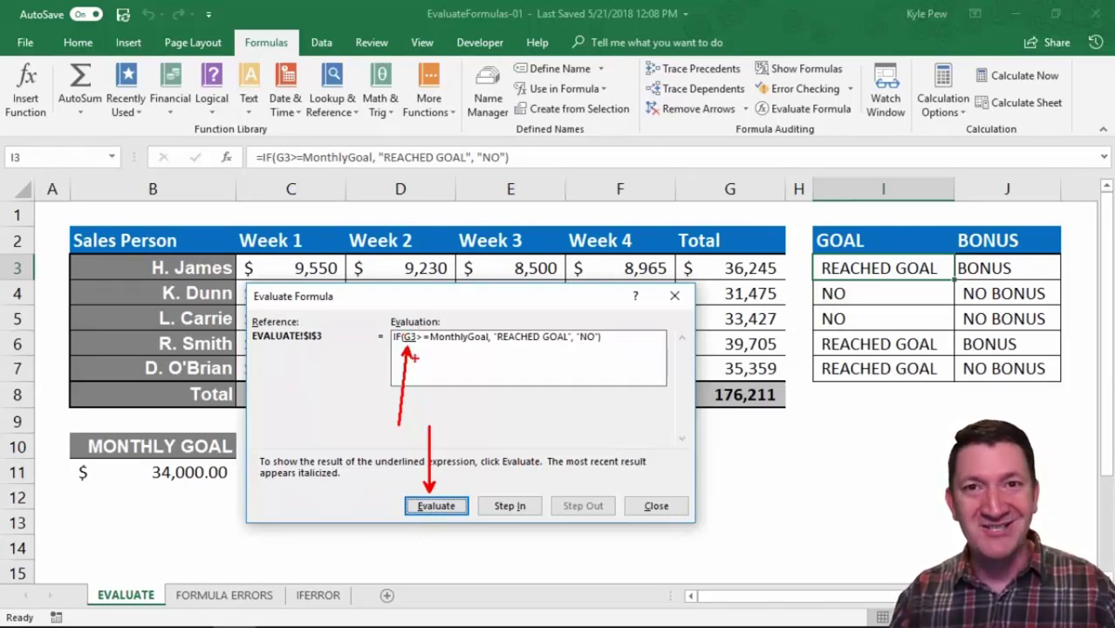
pyautogui.press('Escape')
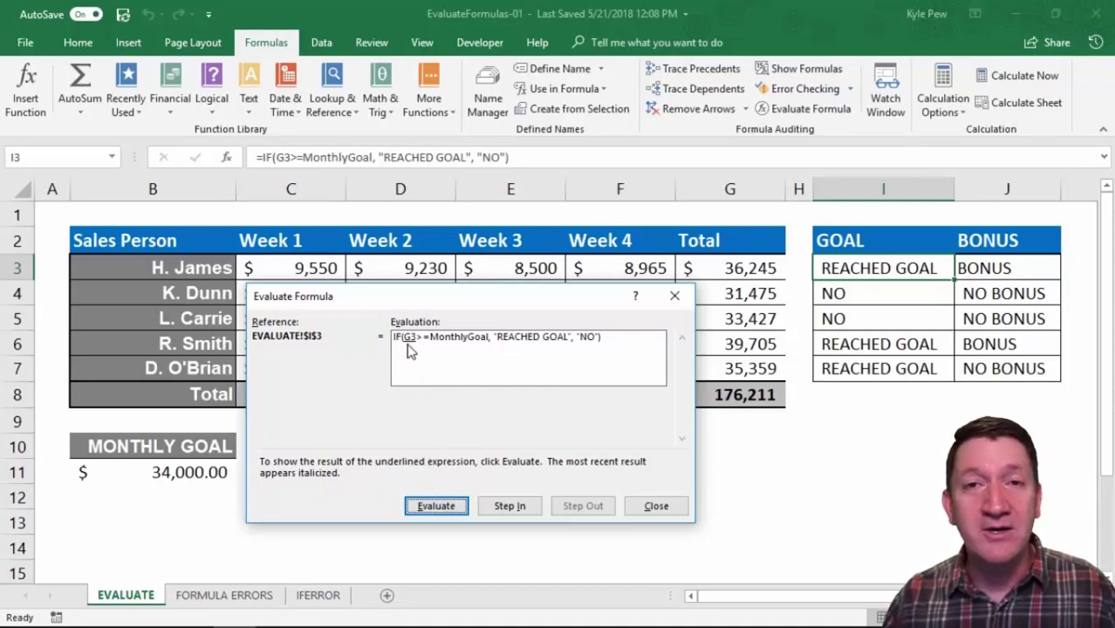
# - Evaluate the I3 formula one expression at a time through to its final result, and close the evaluation after restarting it
pyautogui.click(431, 510)
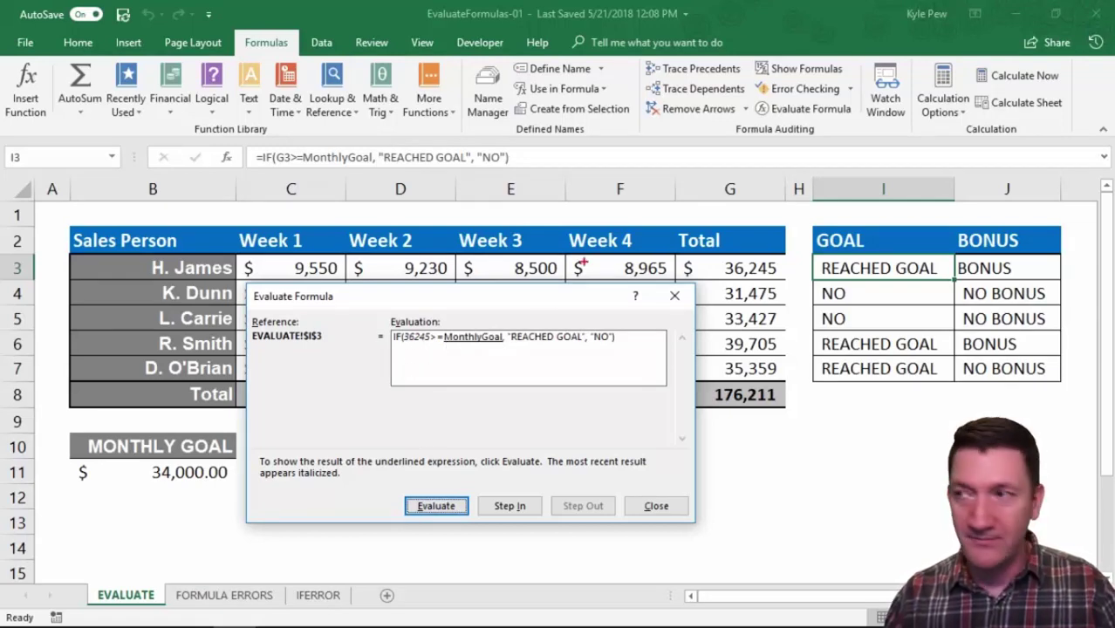
pyautogui.moveTo(674, 249)
pyautogui.mouseDown()
pyautogui.moveTo(789, 281)
pyautogui.moveTo(796, 330)
pyautogui.mouseUp()
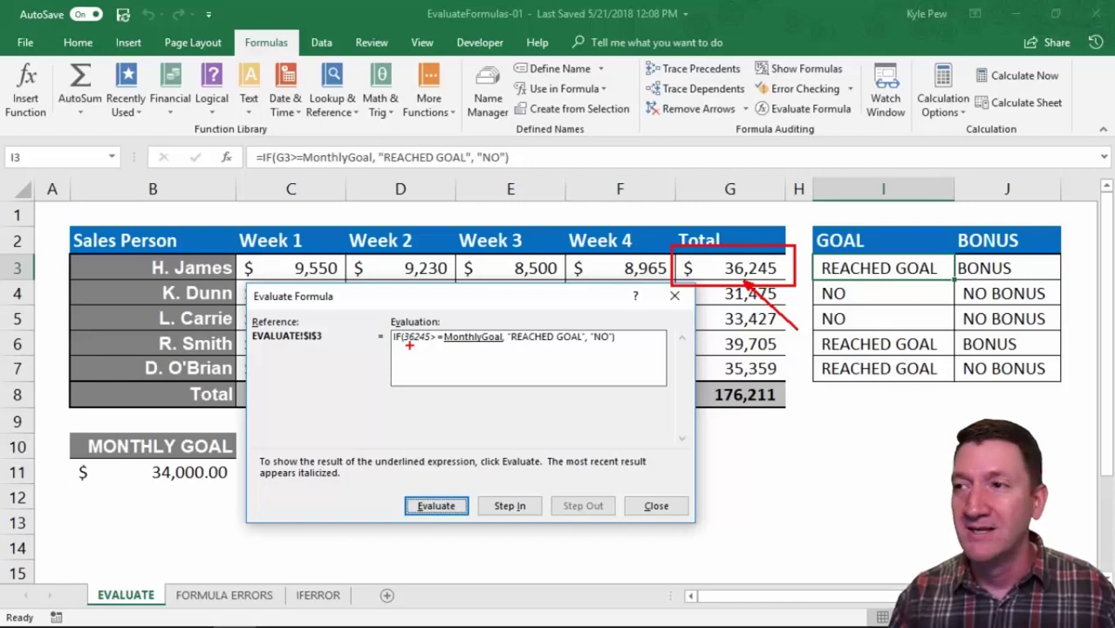
pyautogui.moveTo(469, 347); pyautogui.dragTo(469, 436)
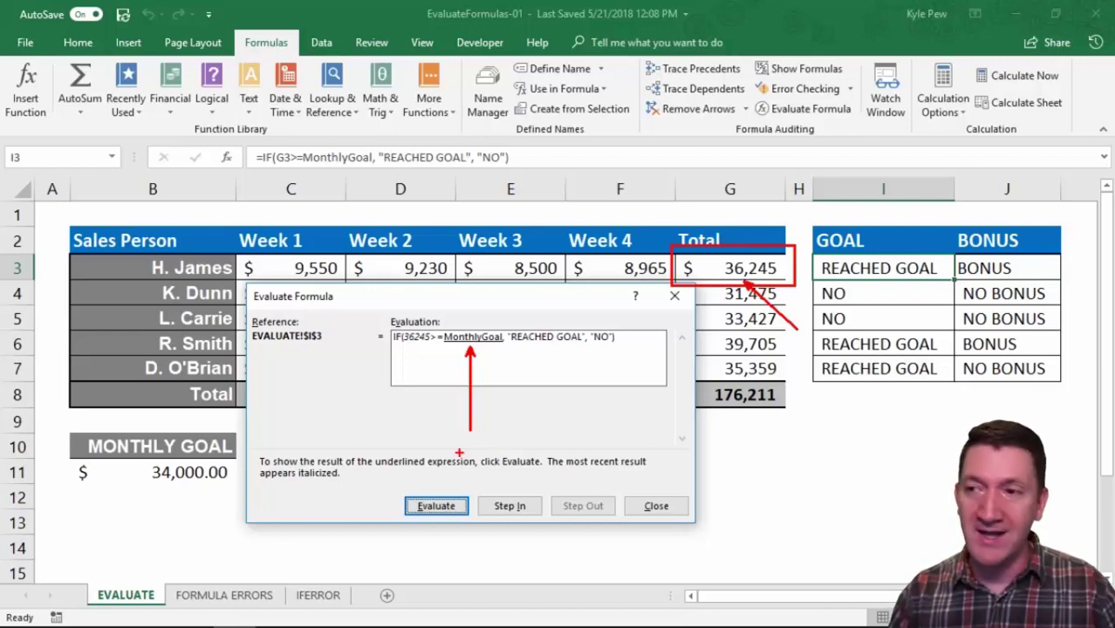
pyautogui.press('Escape')
pyautogui.click(435, 509)
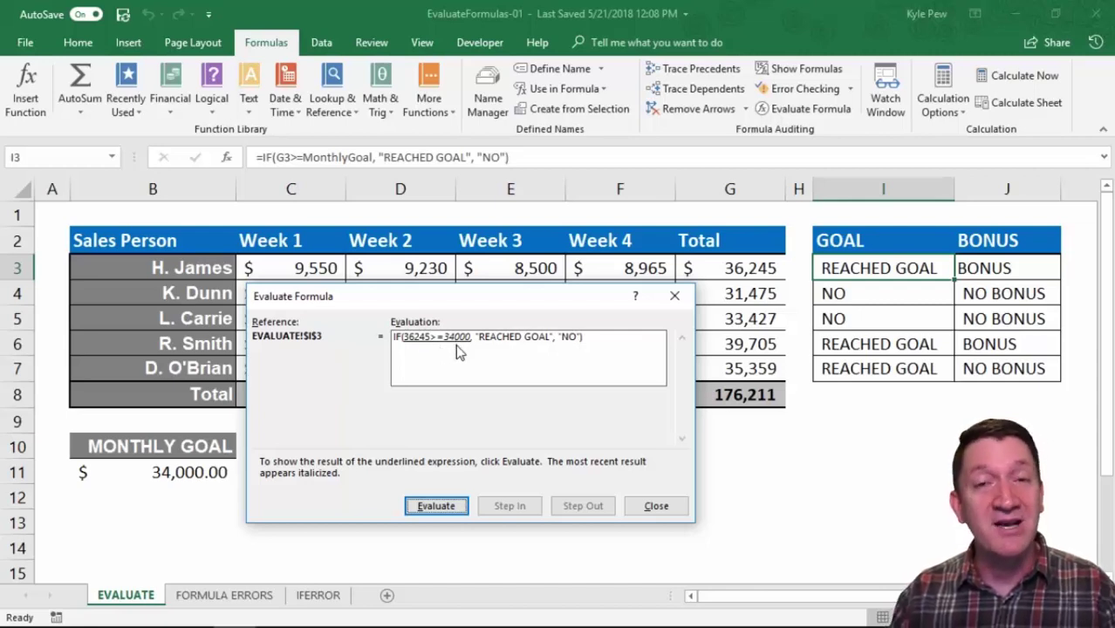
pyautogui.click(437, 507)
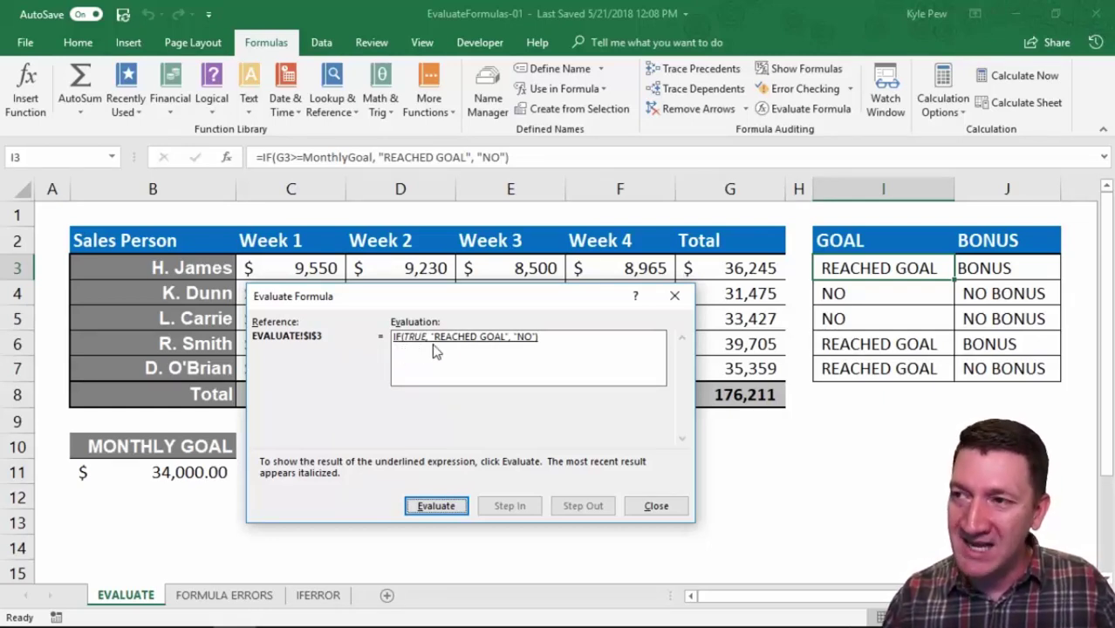
pyautogui.click(426, 509)
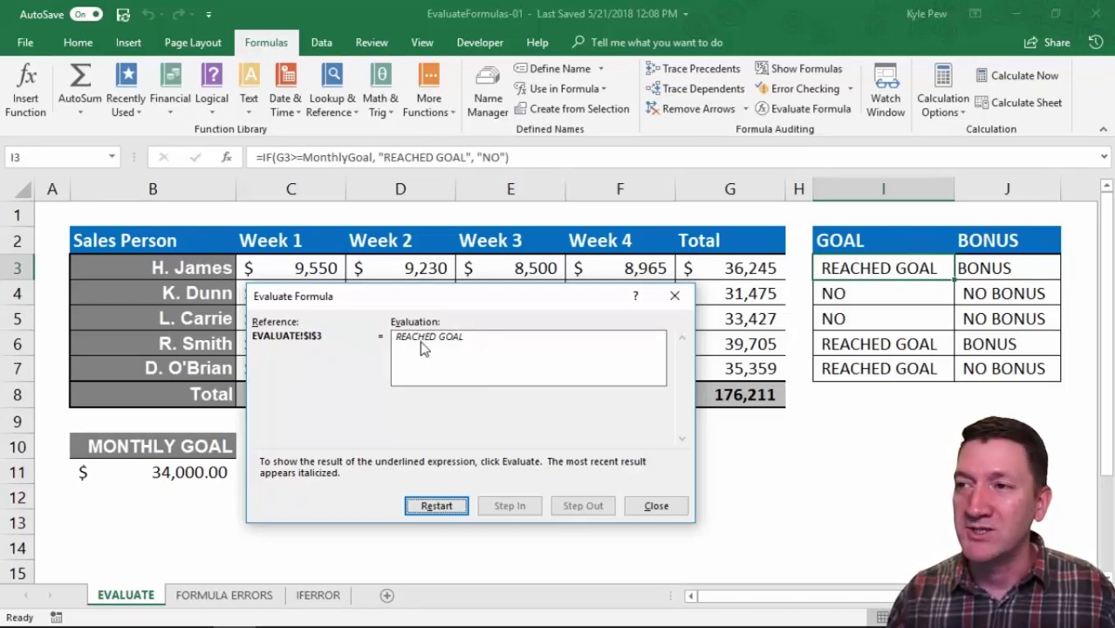
pyautogui.click(423, 509)
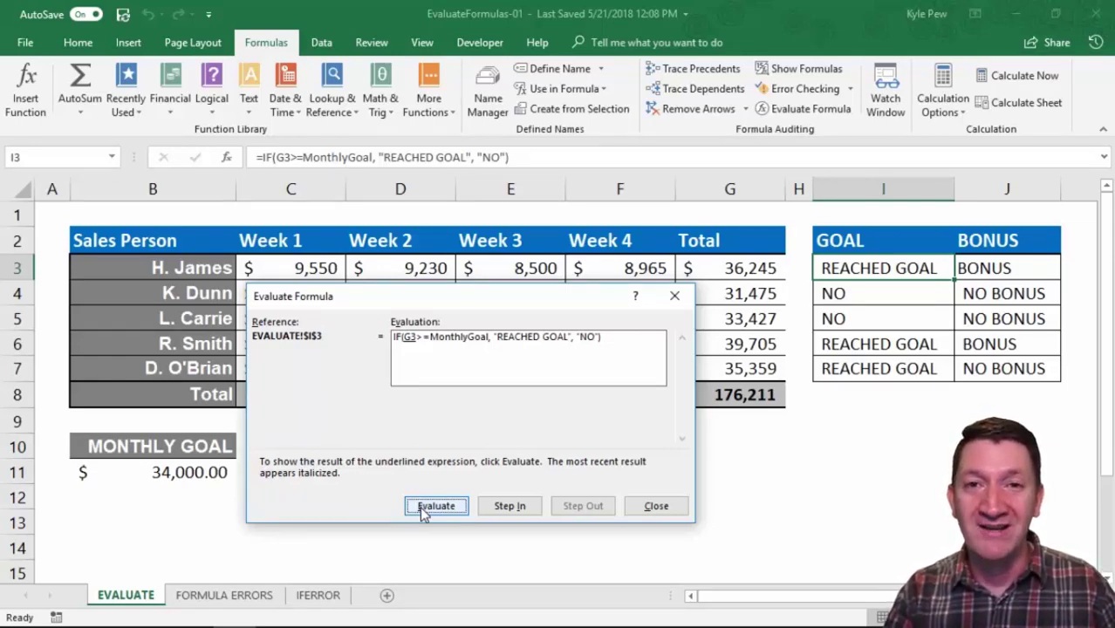
pyautogui.click(641, 507)
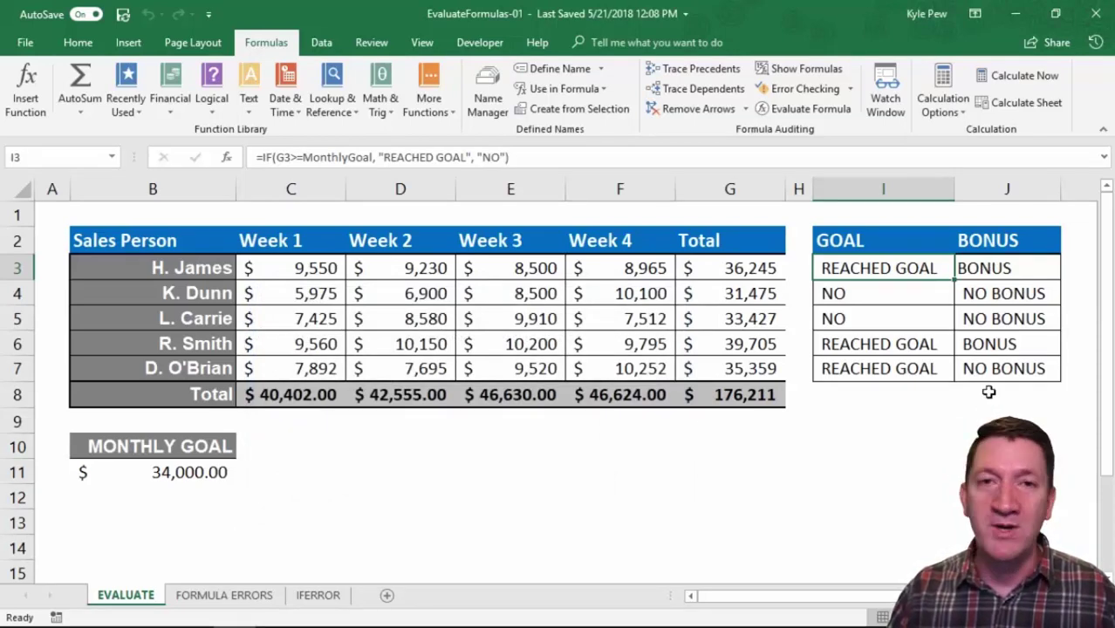
# - Start Evaluate Formula on bonus cell J5 and evaluate its I5="REACHED GOAL" condition, keeping row 5 of the sales table uncovered
pyautogui.click(990, 318)
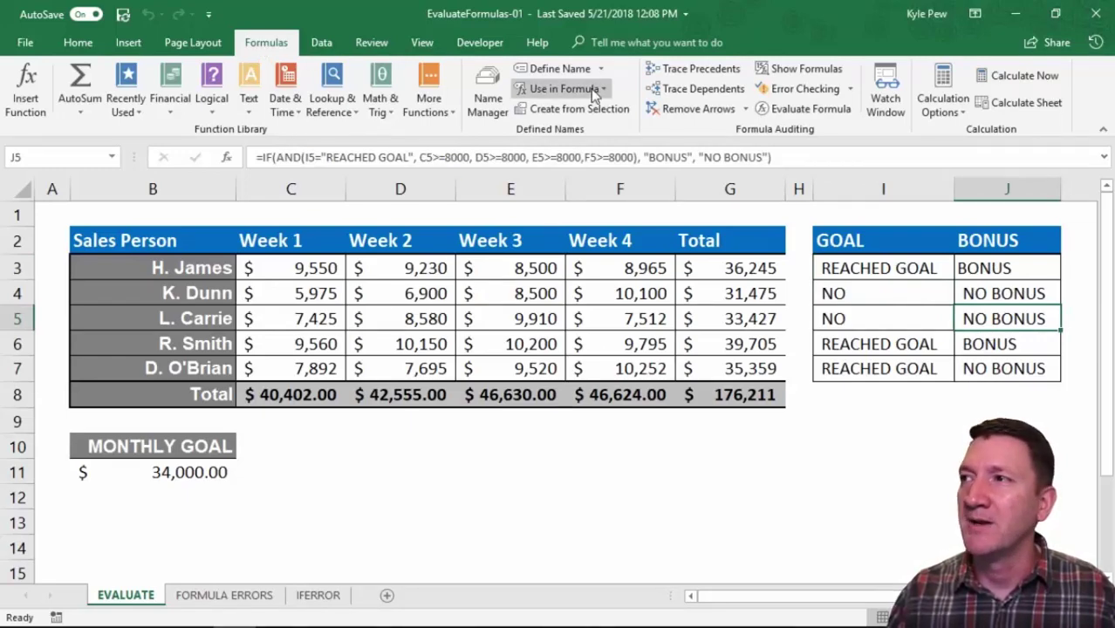
pyautogui.click(795, 110)
pyautogui.moveTo(471, 291); pyautogui.dragTo(410, 228)
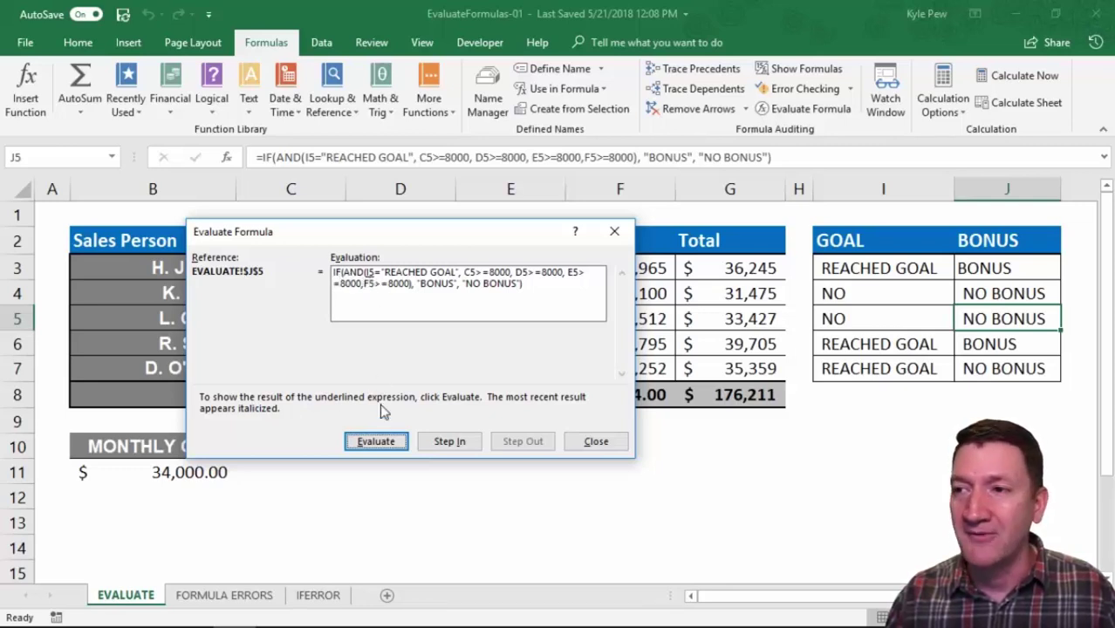
pyautogui.click(374, 442)
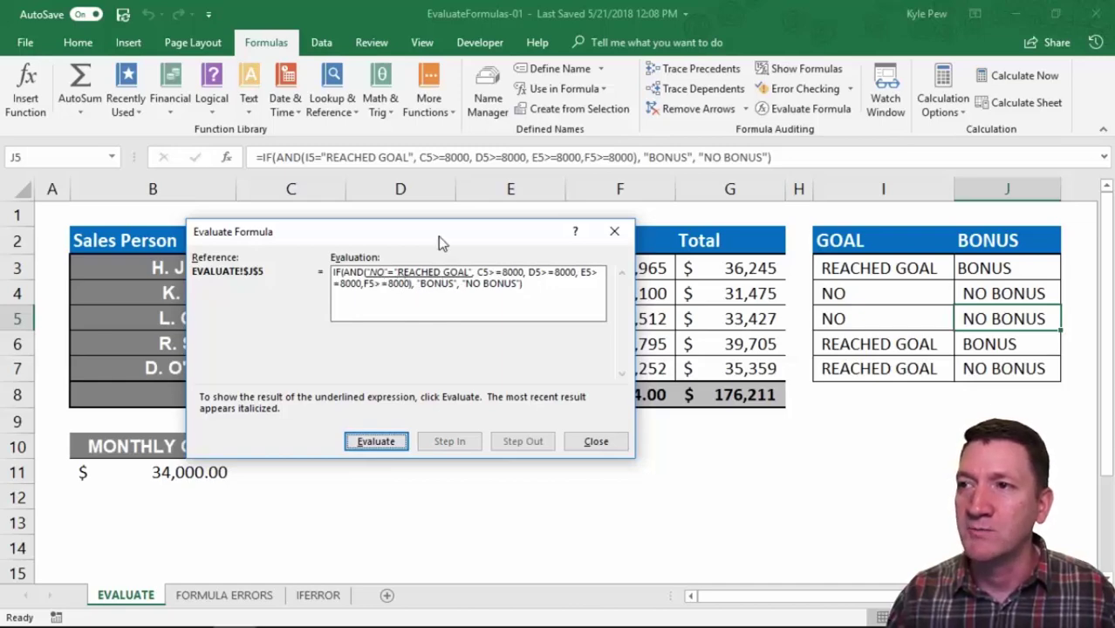
pyautogui.moveTo(439, 234); pyautogui.dragTo(548, 414)
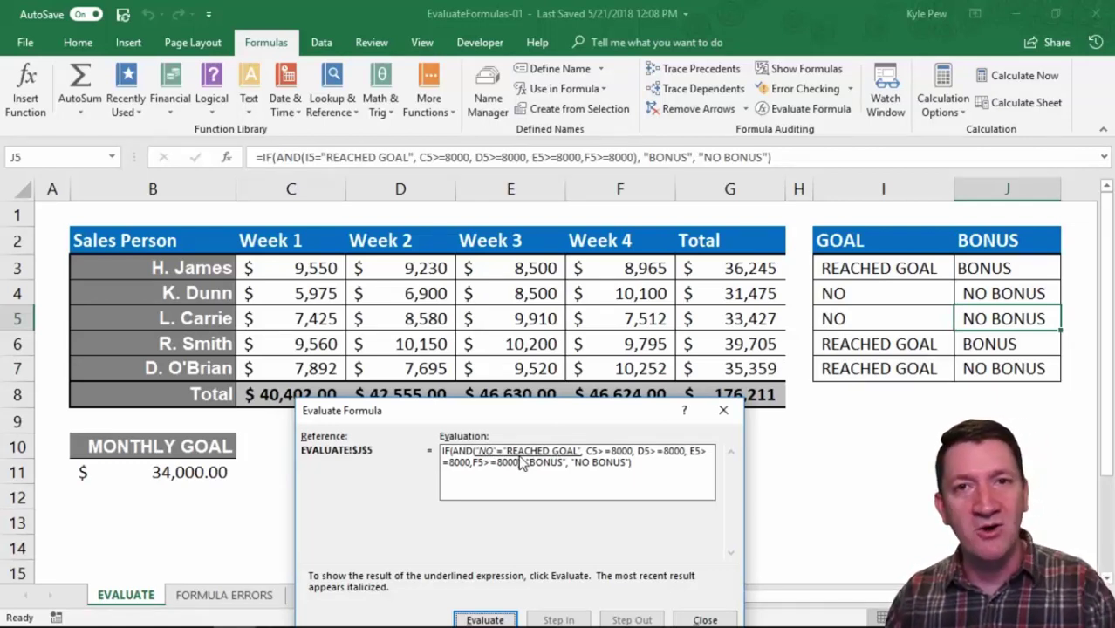
pyautogui.click(478, 619)
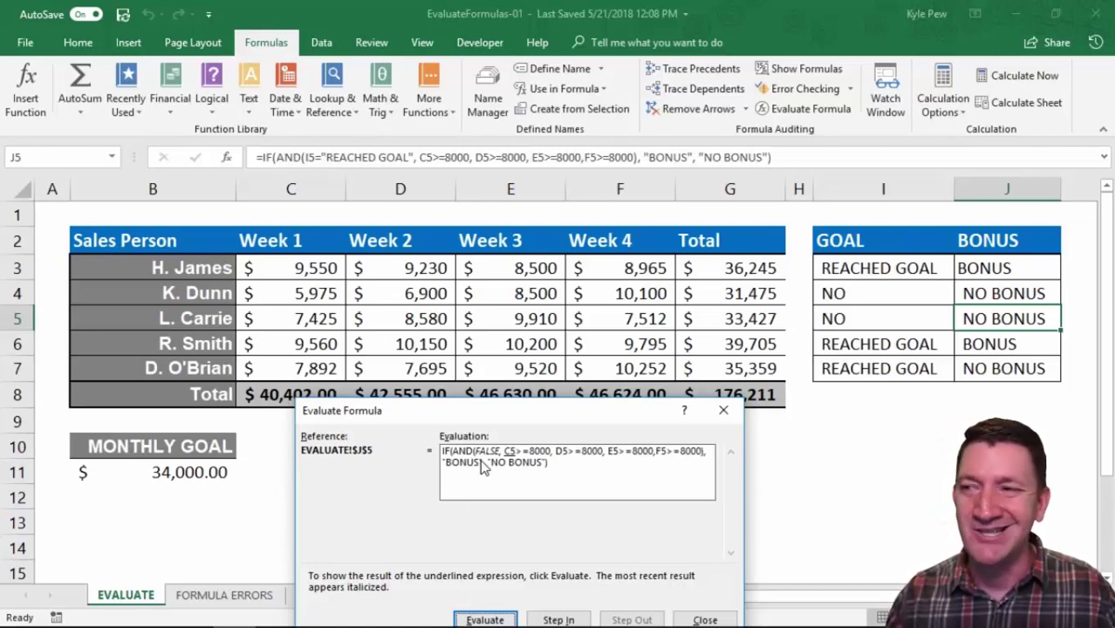
# - Evaluate the J5 formula's weekly >=8000 conditions for C5 through F5 one at a time, continuing through AND and IF to the final result
pyautogui.moveTo(483, 413); pyautogui.dragTo(456, 382)
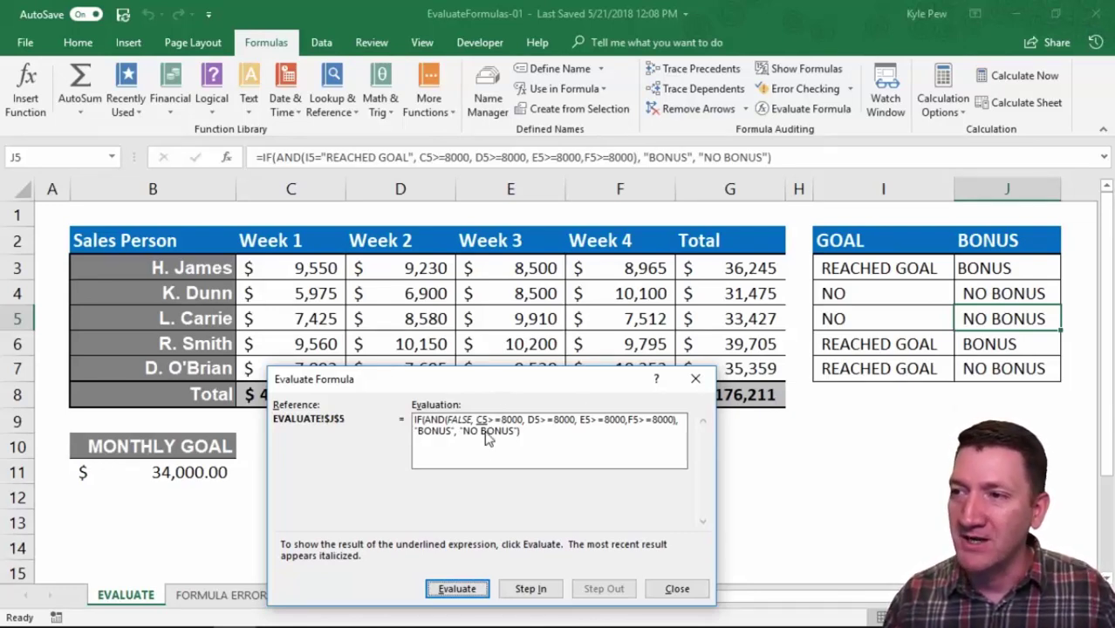
pyautogui.click(475, 589)
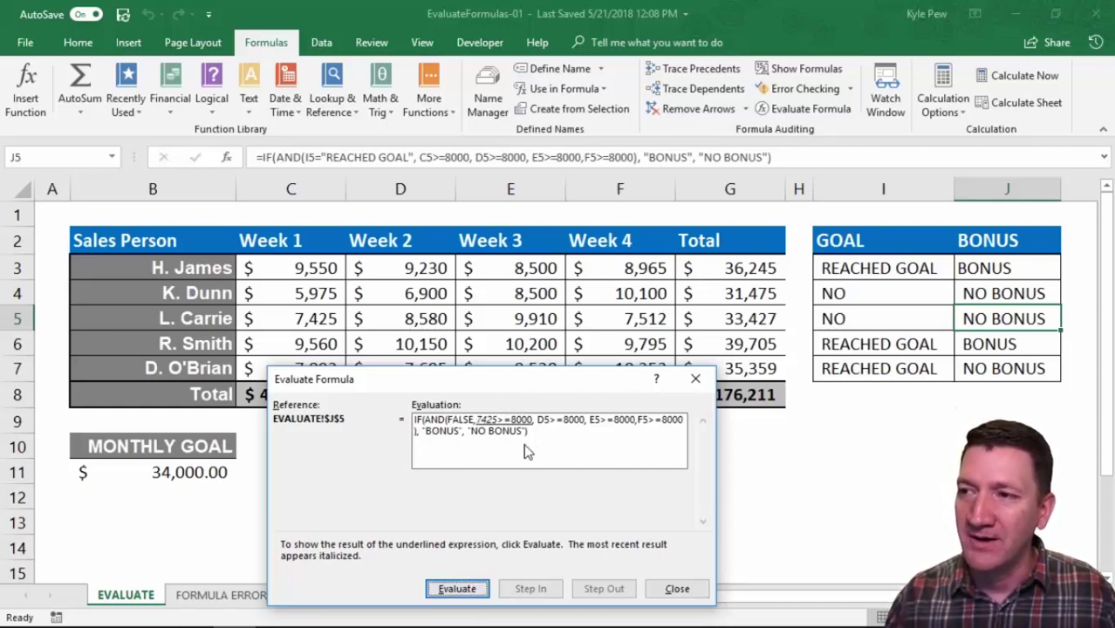
pyautogui.click(456, 596)
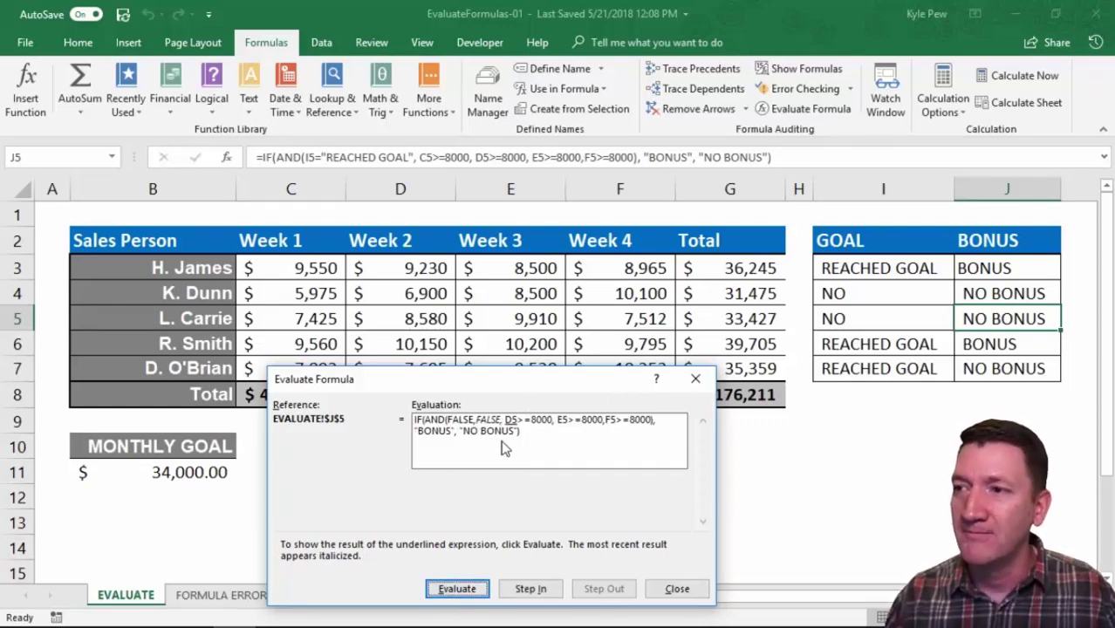
pyautogui.click(464, 589)
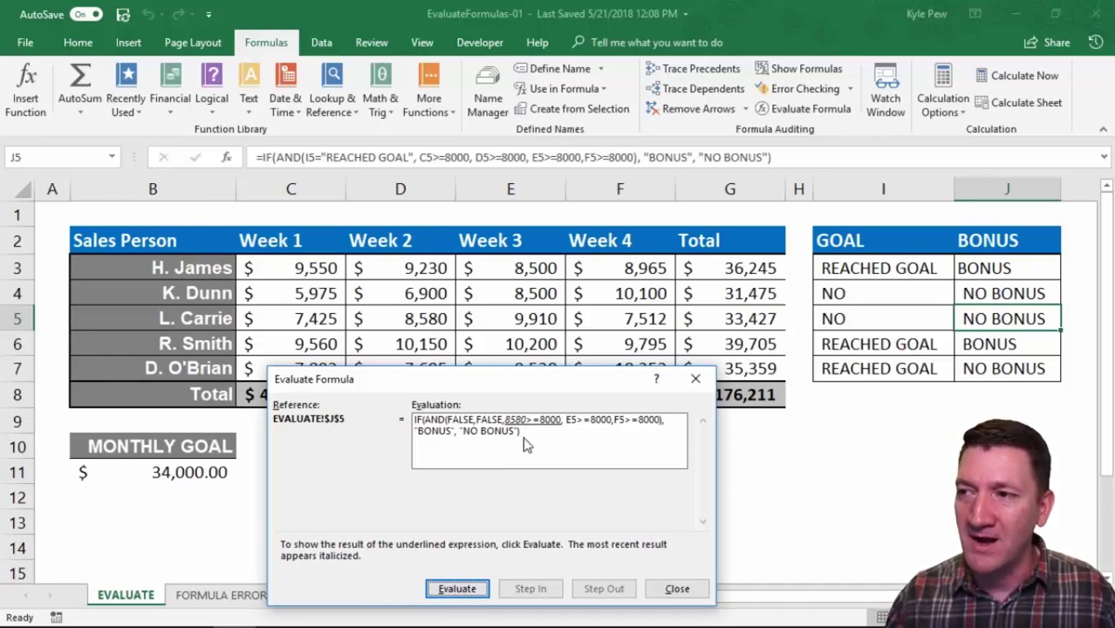
pyautogui.click(455, 589)
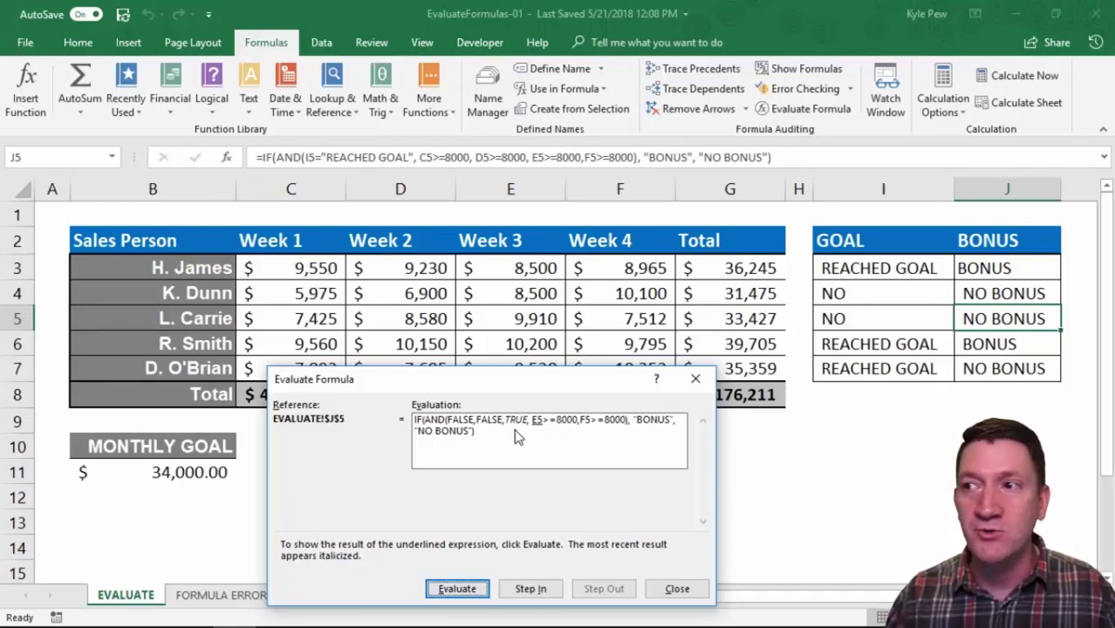
pyautogui.click(456, 589)
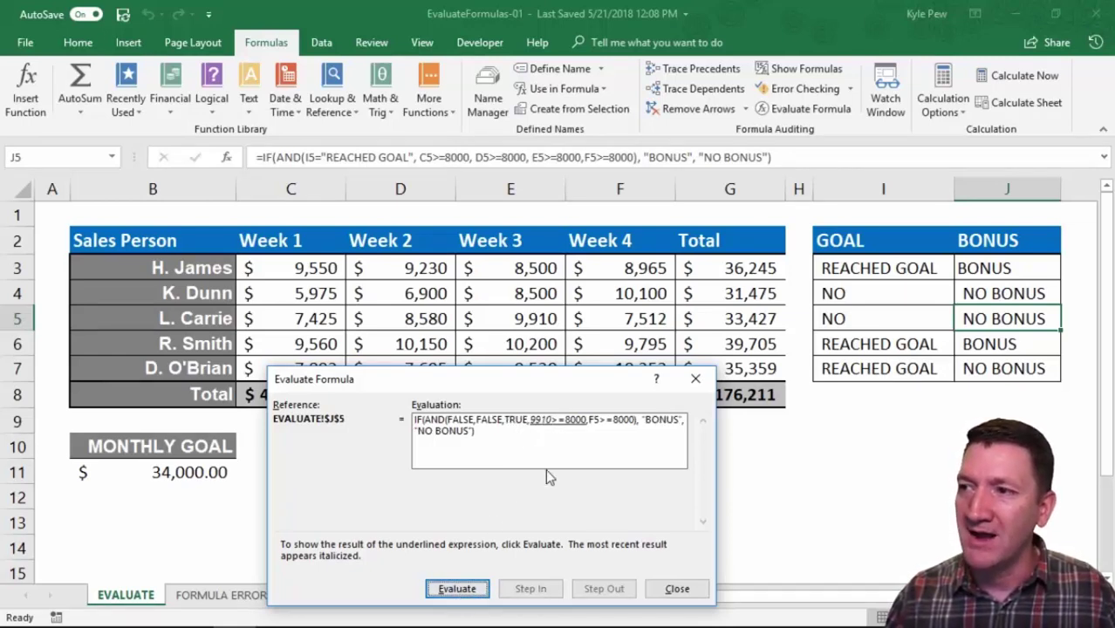
pyautogui.click(467, 590)
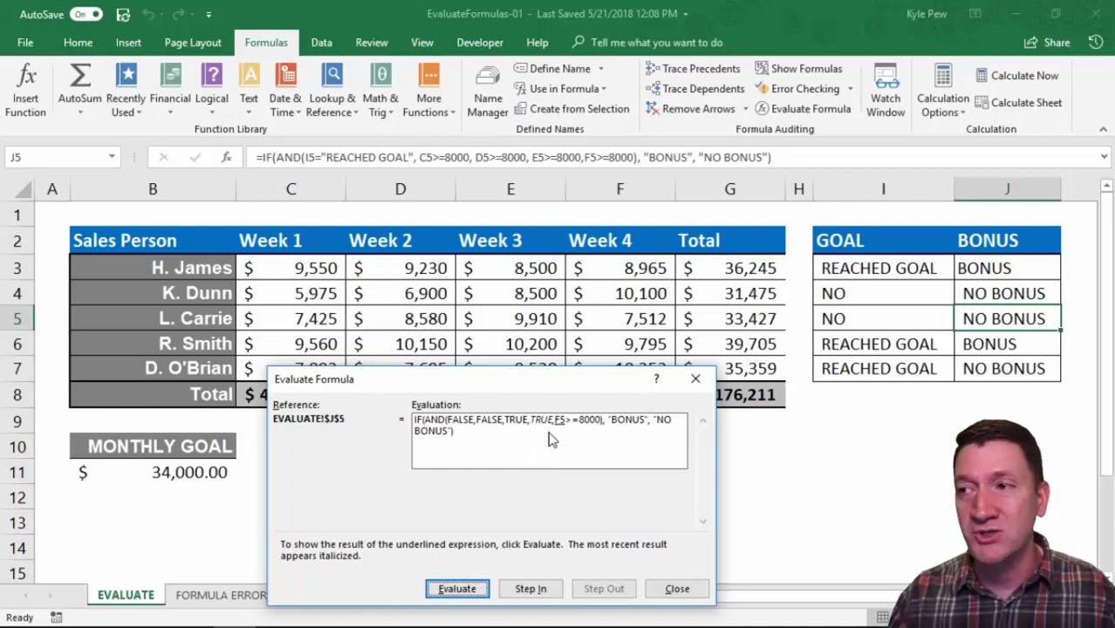
pyautogui.click(460, 590)
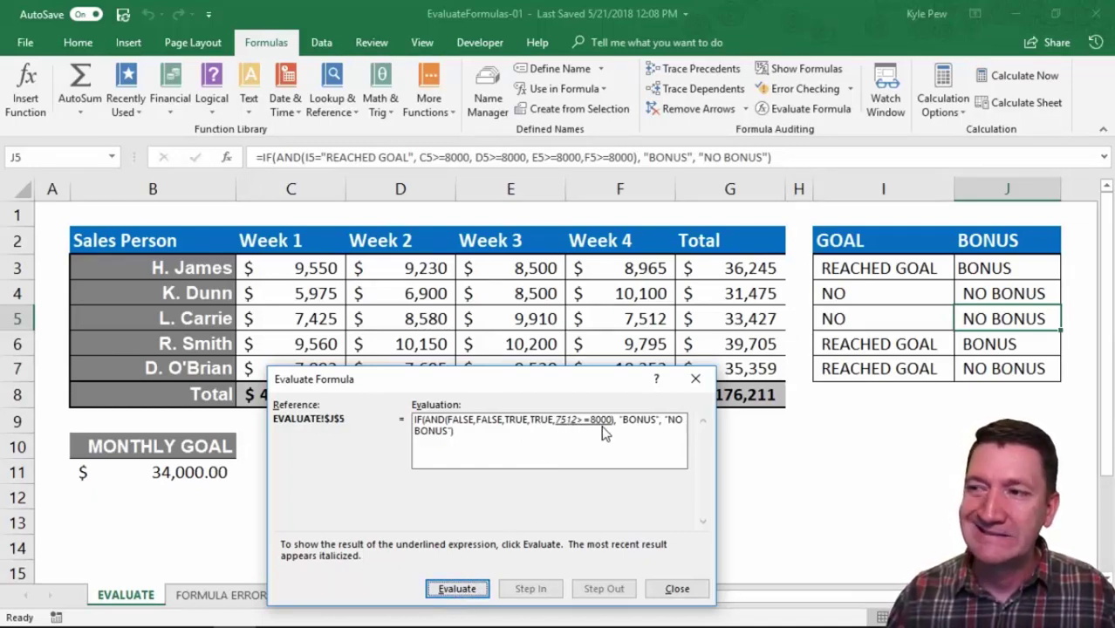
pyautogui.click(457, 590)
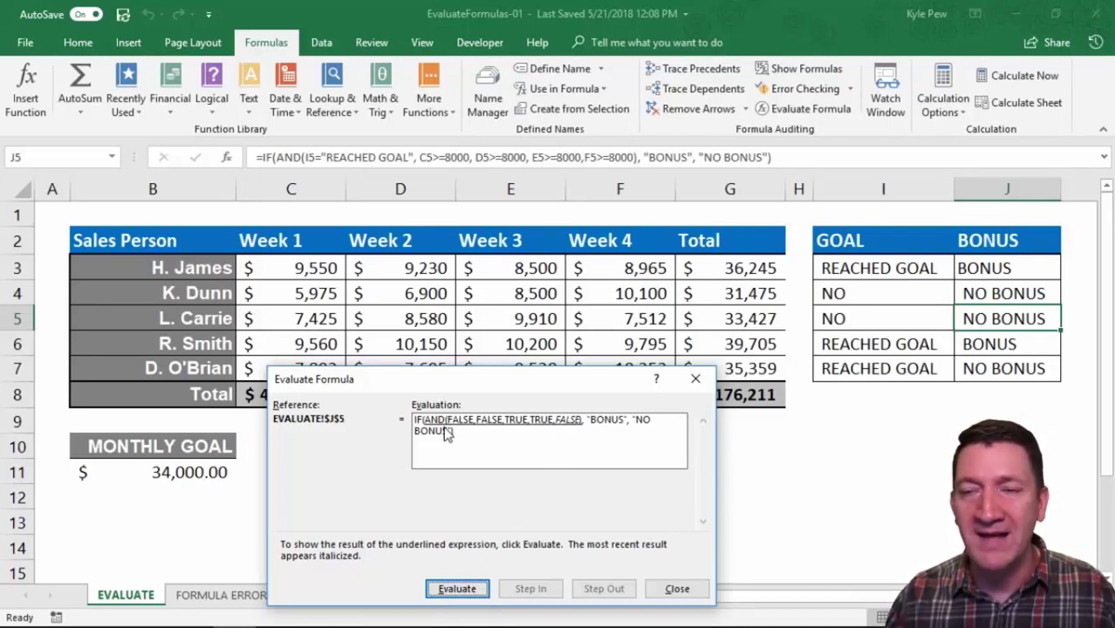
pyautogui.click(453, 589)
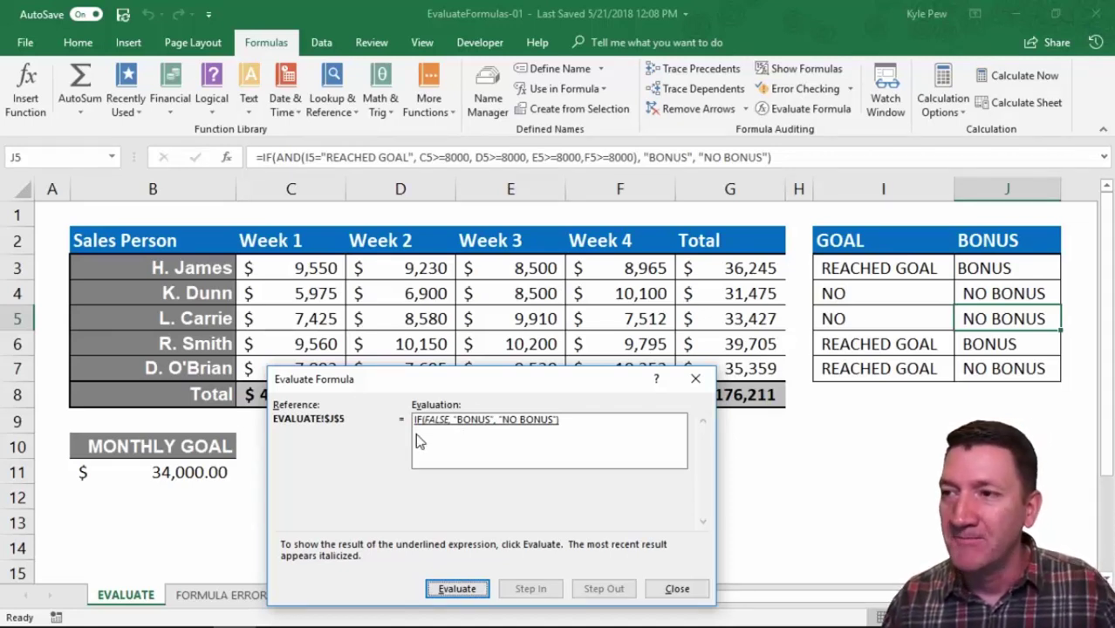
pyautogui.click(454, 589)
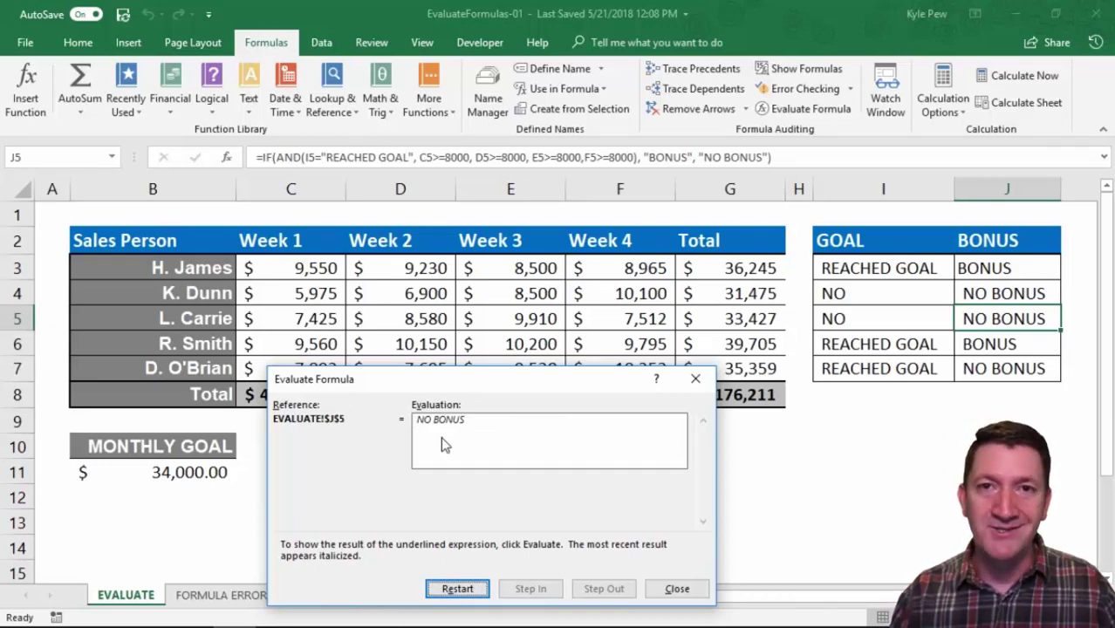